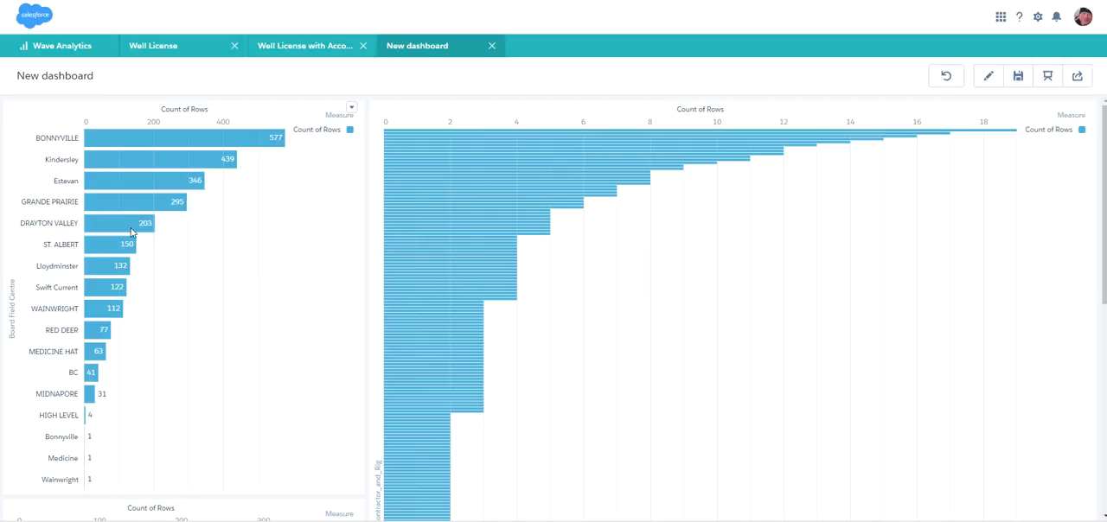
Filter the dashboard by the GRANDE PRAIRIE board field centre.
mouse_move(147, 219)
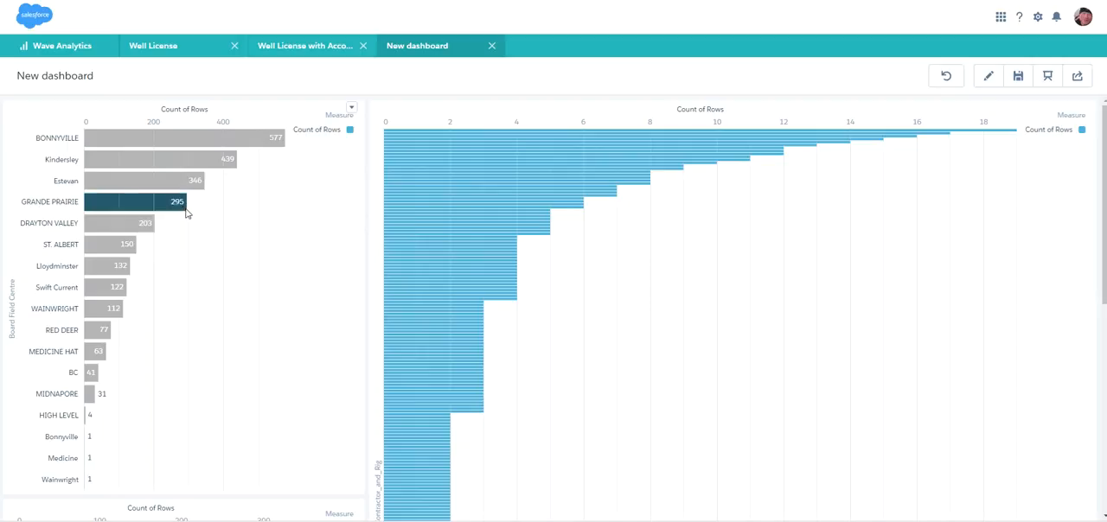
click(182, 210)
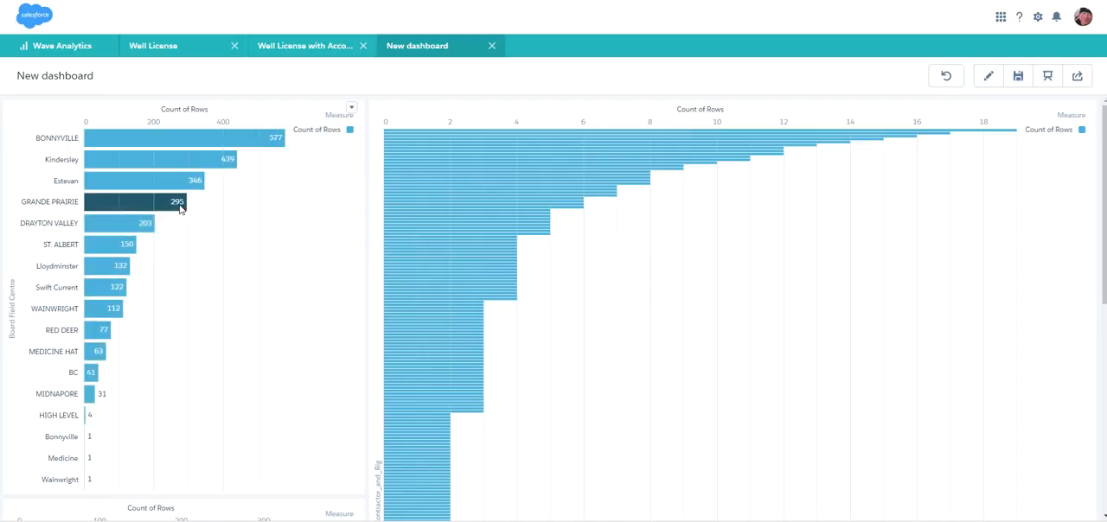
click(180, 210)
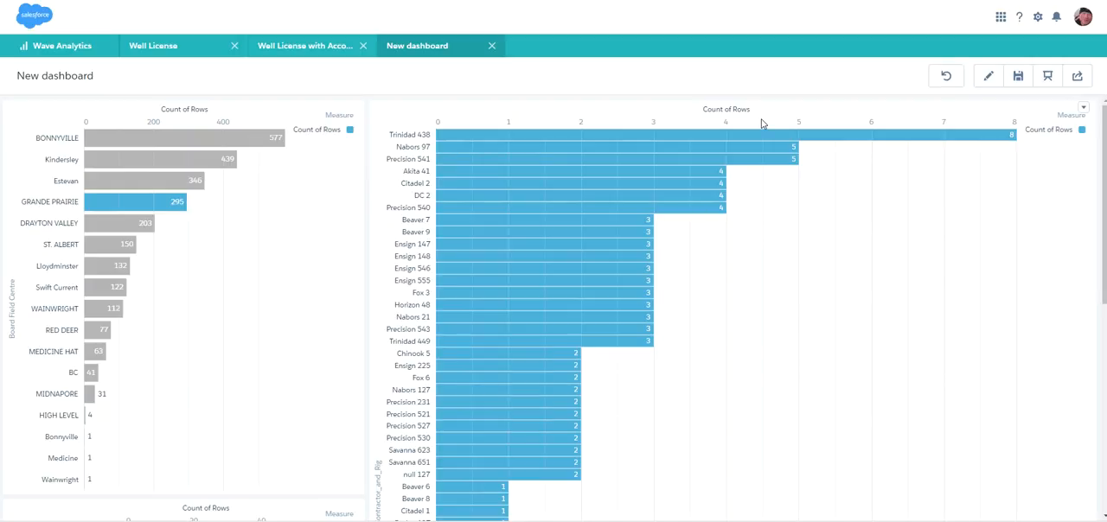
Filter the dashboard further by the Trinidad 438 rig in the contractor and rig chart.
mouse_move(679, 144)
click(931, 135)
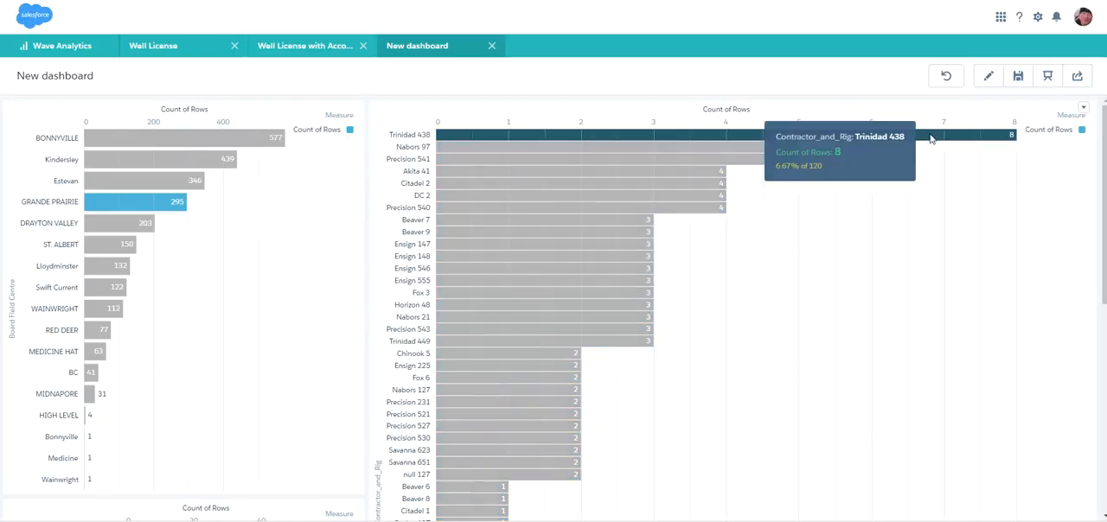
drag(1106, 144, 972, 115)
click(923, 137)
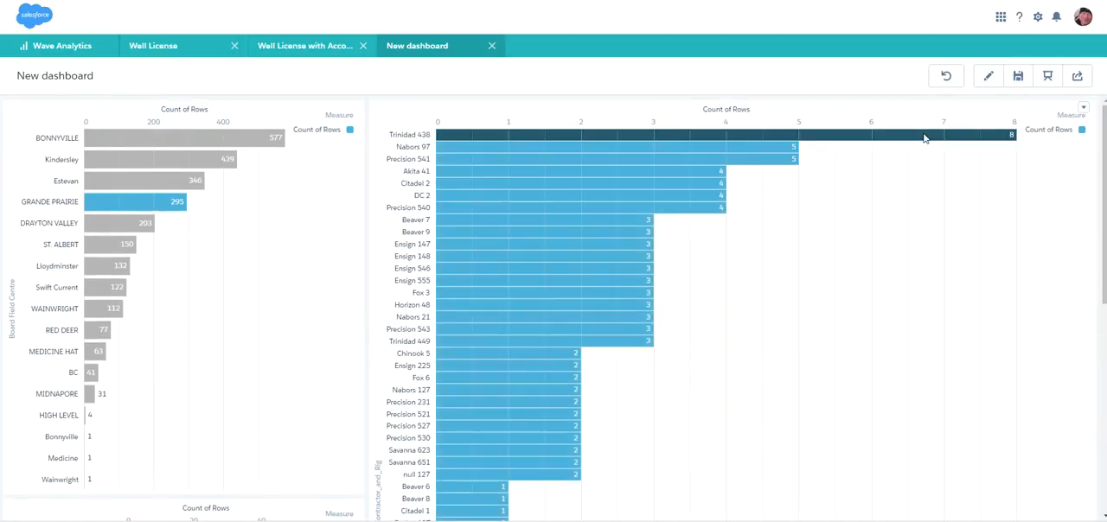
click(985, 136)
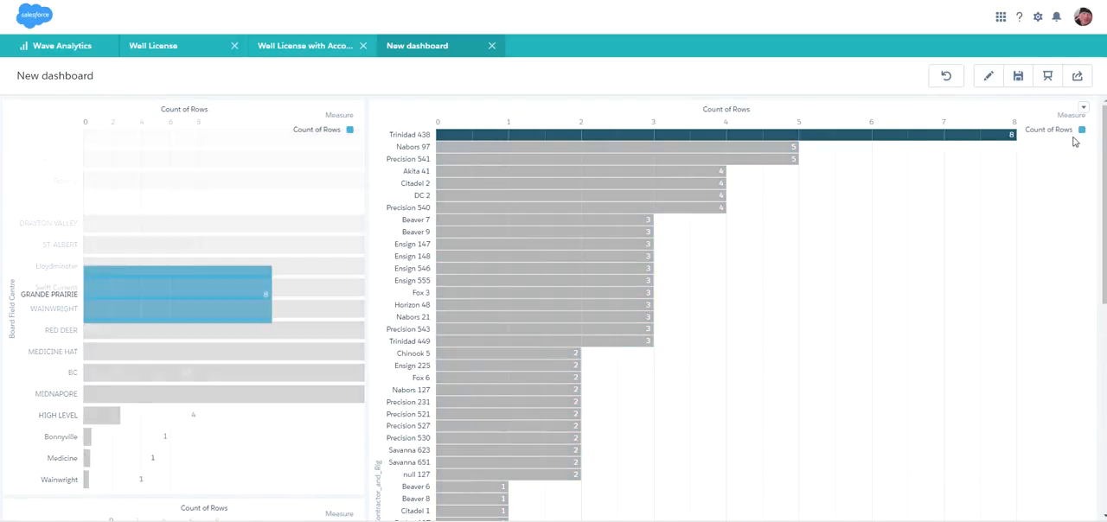
drag(1105, 141, 1100, 110)
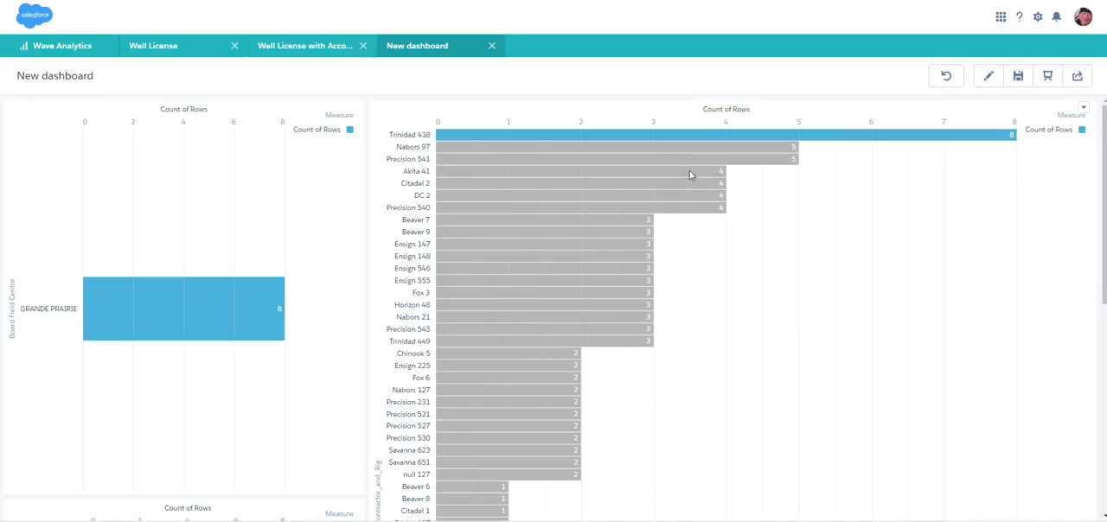
Reset all dashboard selections and look over the unfiltered charts.
click(947, 81)
scroll(1070, 321, down, 3)
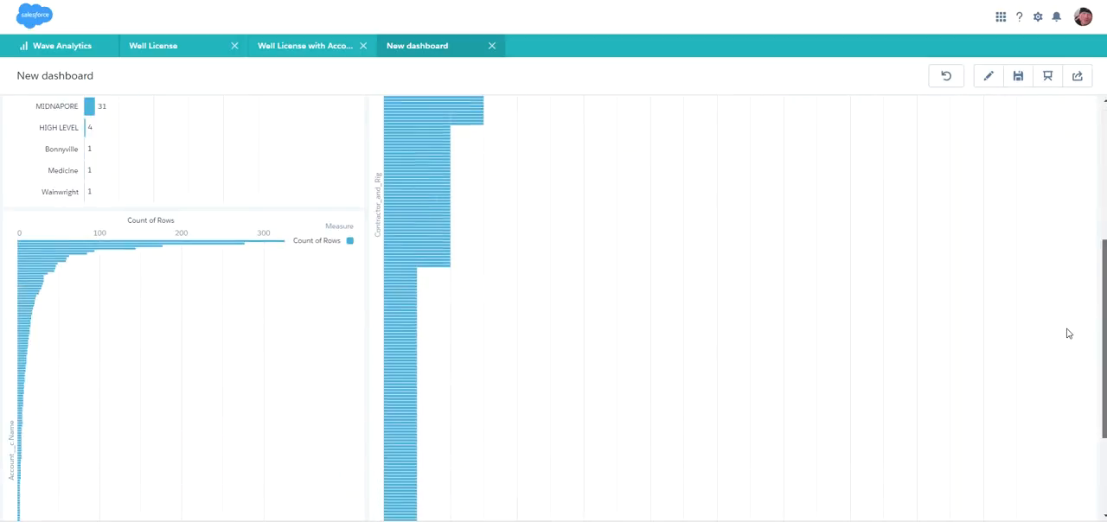
scroll(1070, 322, up, 3)
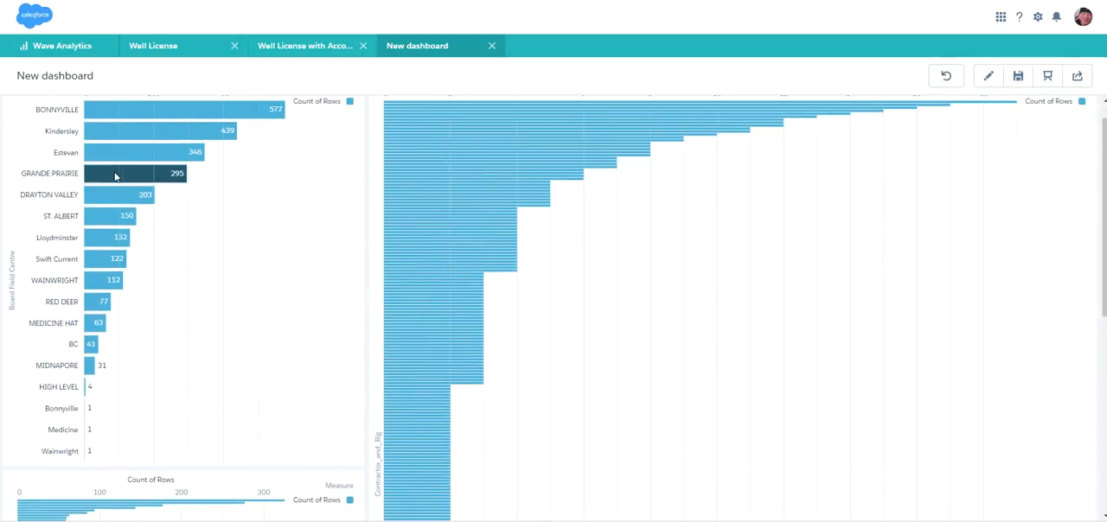
Filter the dashboard to the GRANDE PRAIRIE field centre and the Birchcliff Energy Ltd. account.
click(111, 176)
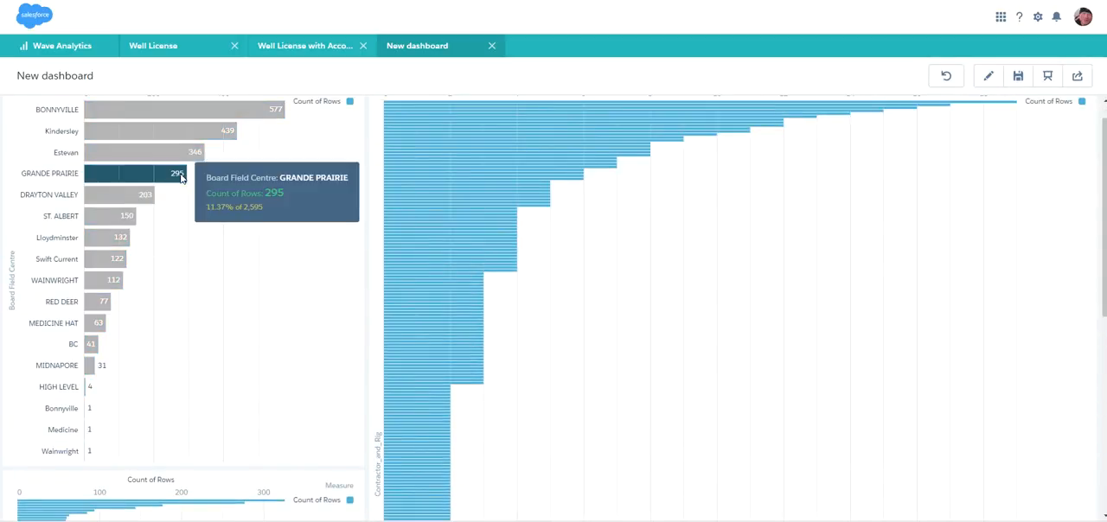
click(182, 178)
click(182, 178)
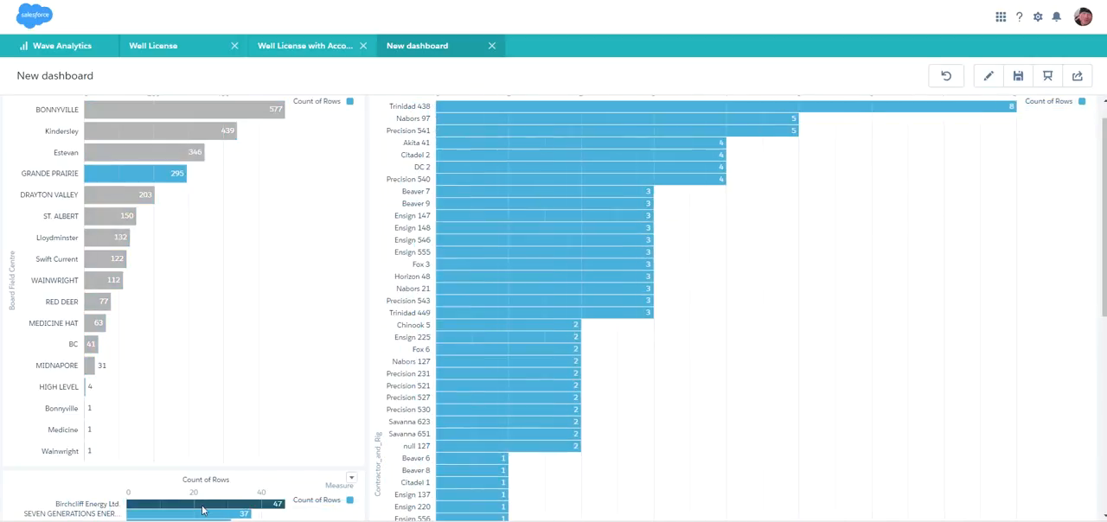
mouse_move(213, 509)
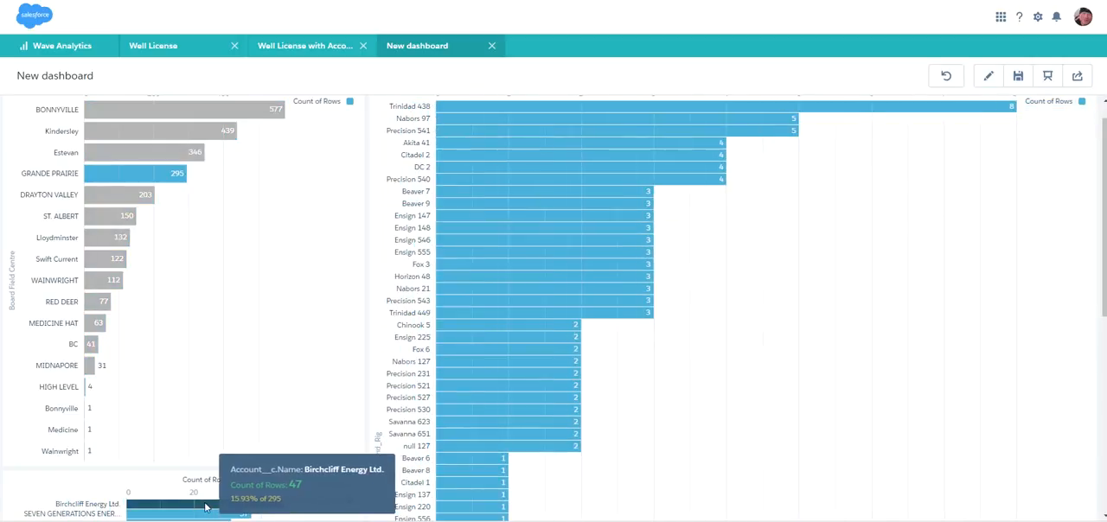
click(206, 507)
mouse_move(1104, 154)
mouse_down()
mouse_move(1076, 308)
mouse_move(1104, 138)
mouse_up()
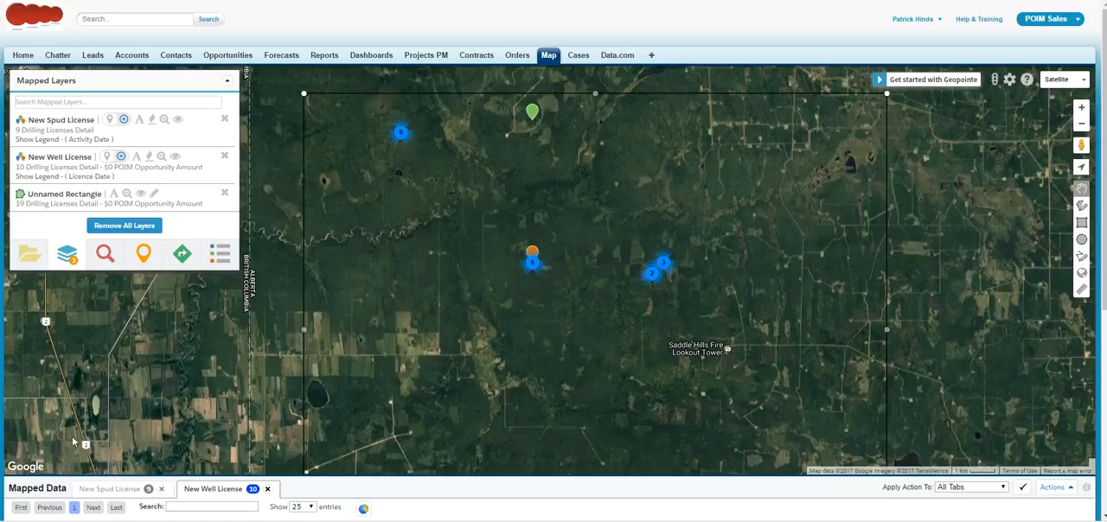
In the Geopointe map, hide the New Well License data set and display the New Spud License data.
click(267, 489)
click(127, 489)
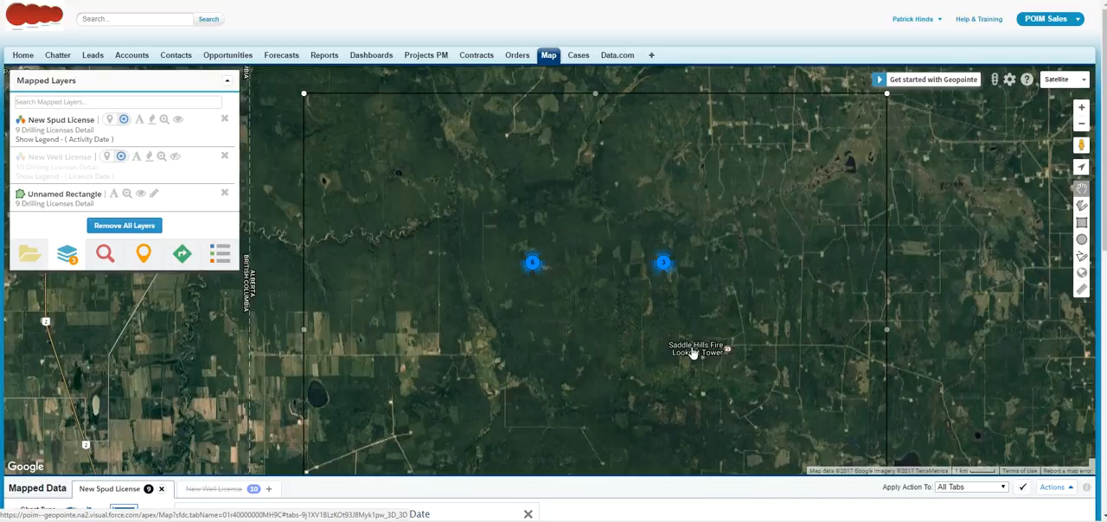
click(1081, 123)
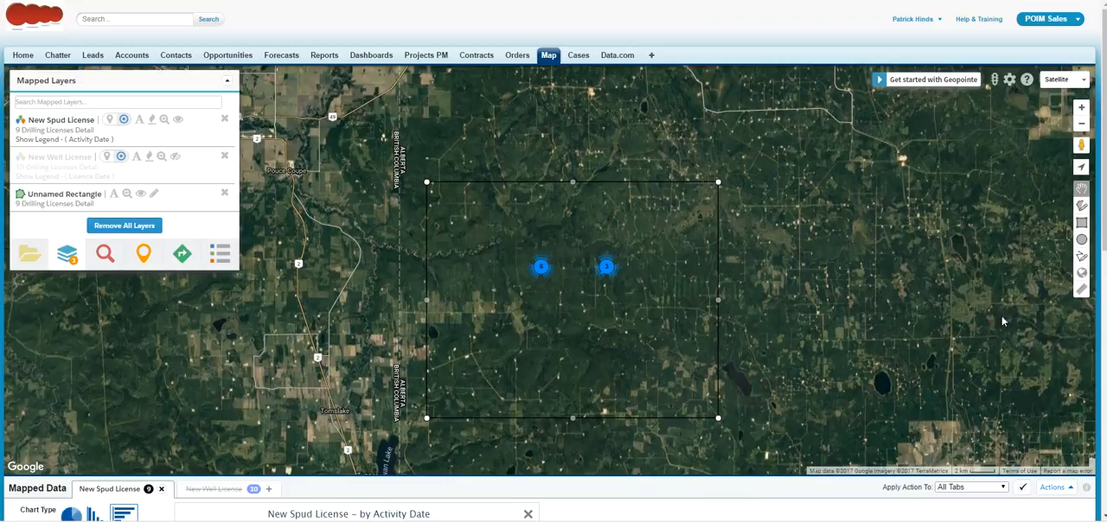
click(1081, 109)
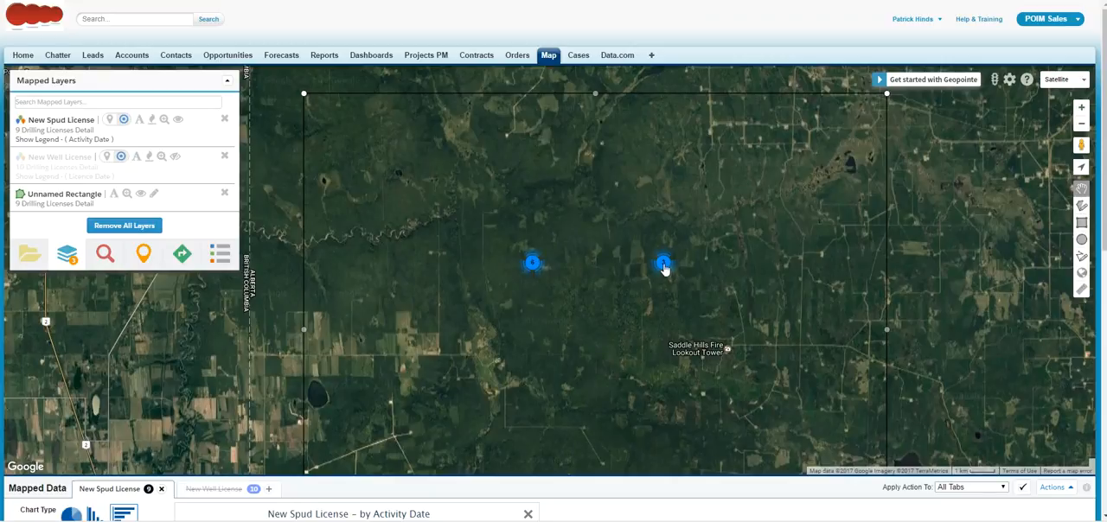
Open a record from the western New Spud License cluster, check its date, location and rig details, and close it.
click(533, 268)
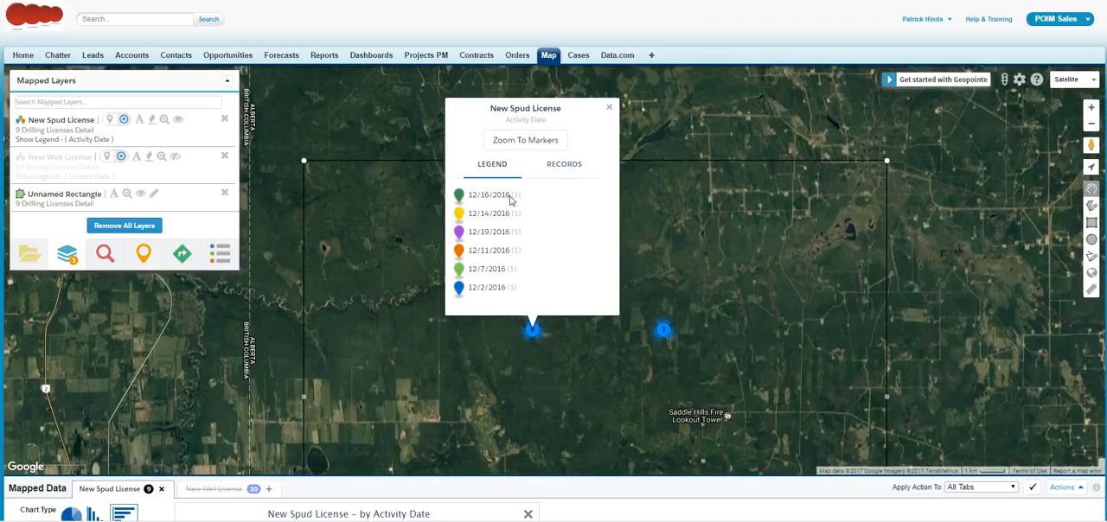
click(566, 165)
click(509, 197)
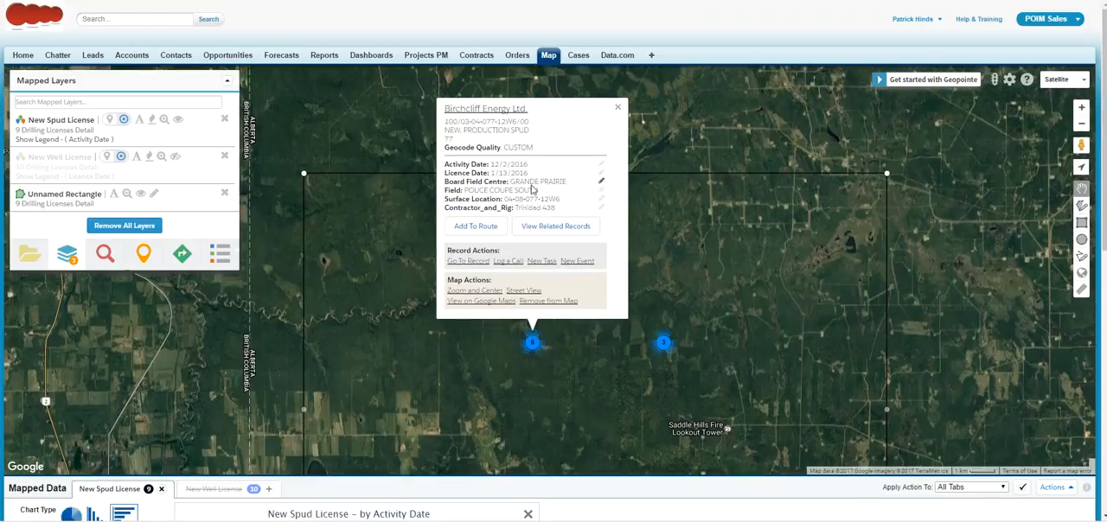
click(618, 107)
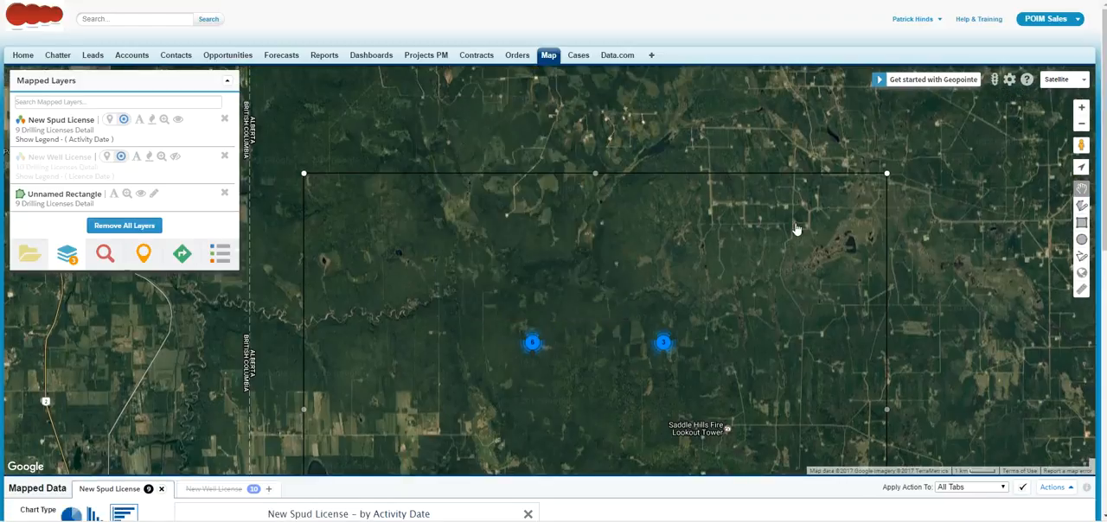
Restore the New Well License data set on the map, toggling it off and on once to compare it with the spuds.
scroll(1103, 130, down, 1)
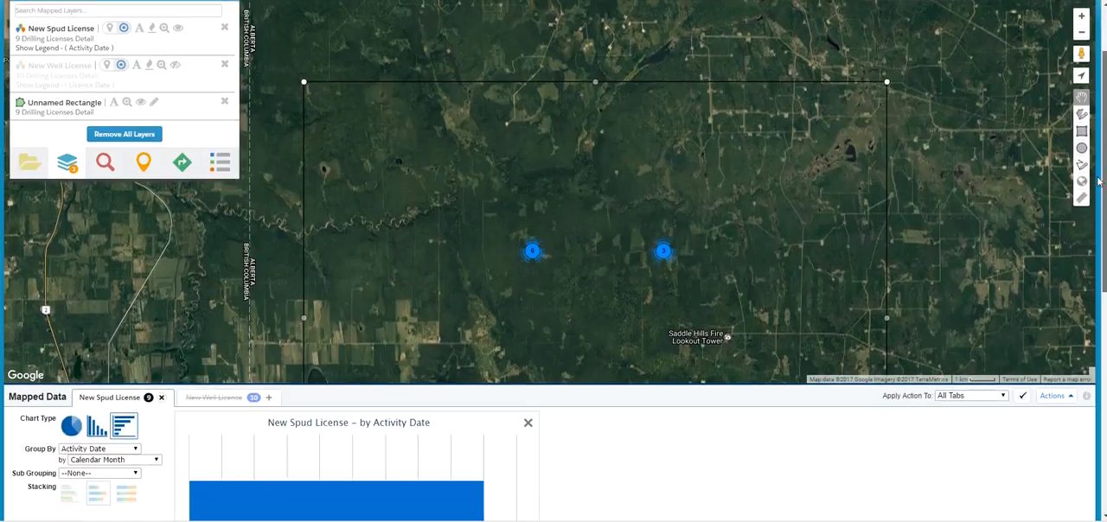
mouse_move(725, 191)
mouse_down()
mouse_move(755, 116)
mouse_move(749, 129)
mouse_up()
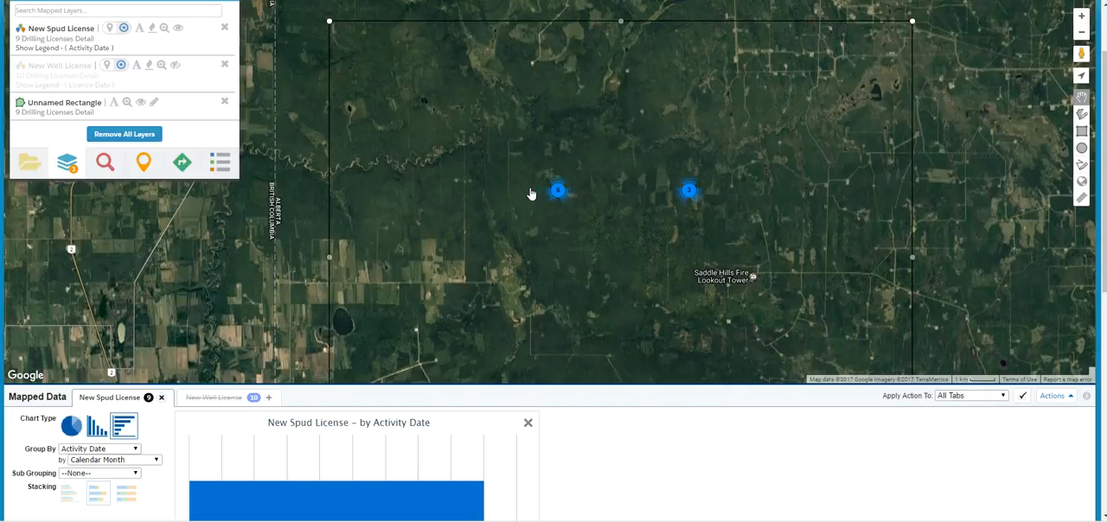
drag(1104, 216, 1104, 237)
scroll(342, 486, up, 2)
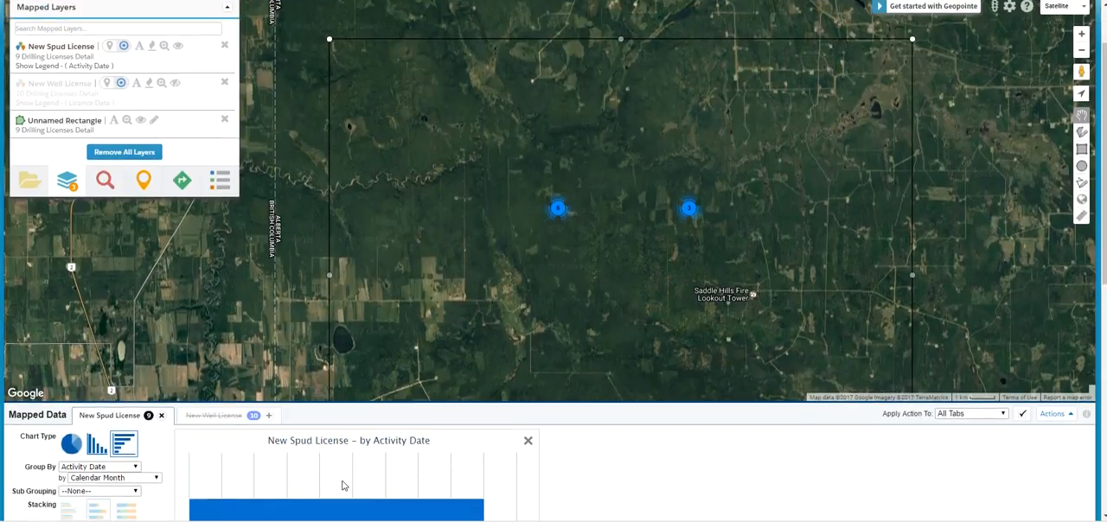
click(268, 416)
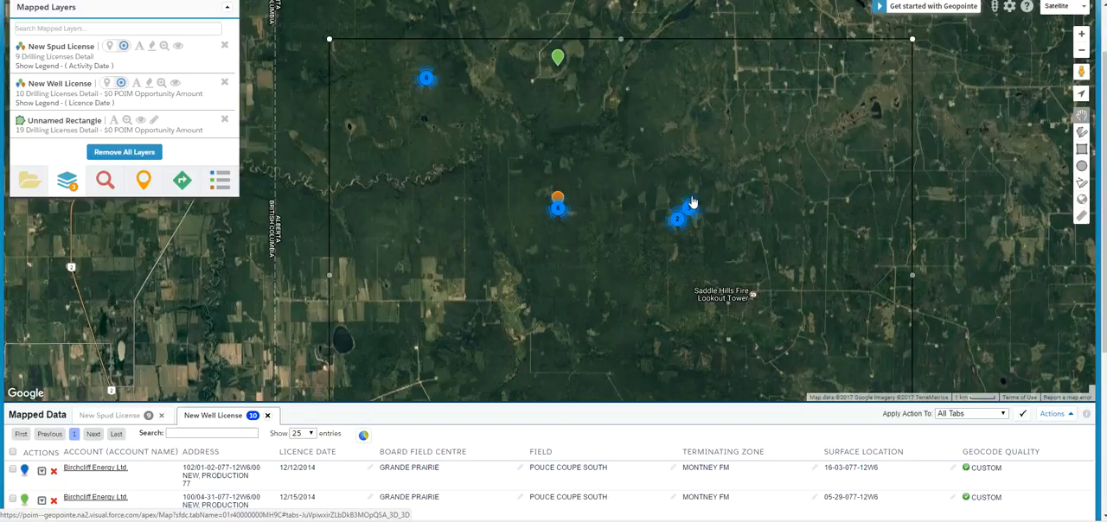
click(267, 416)
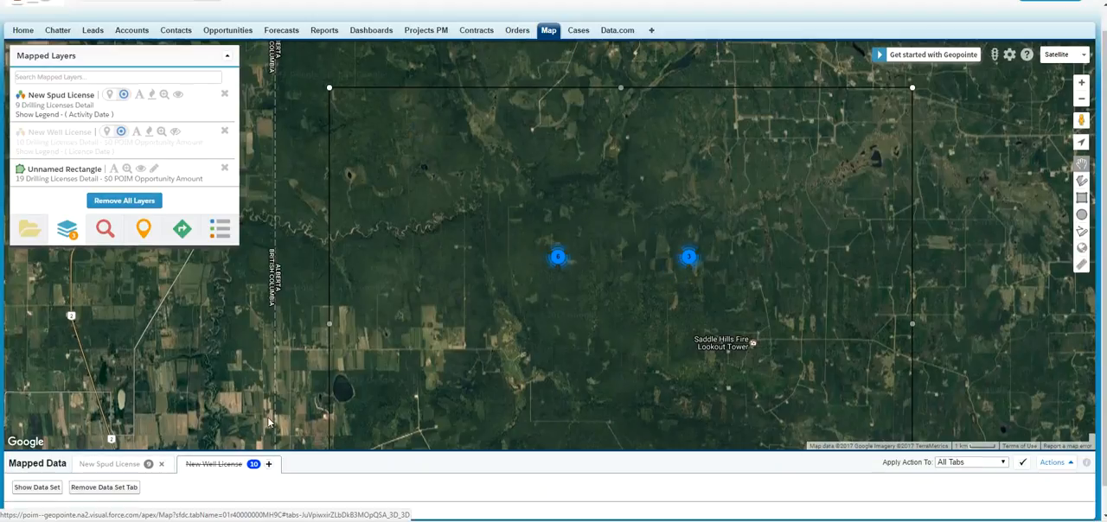
click(268, 464)
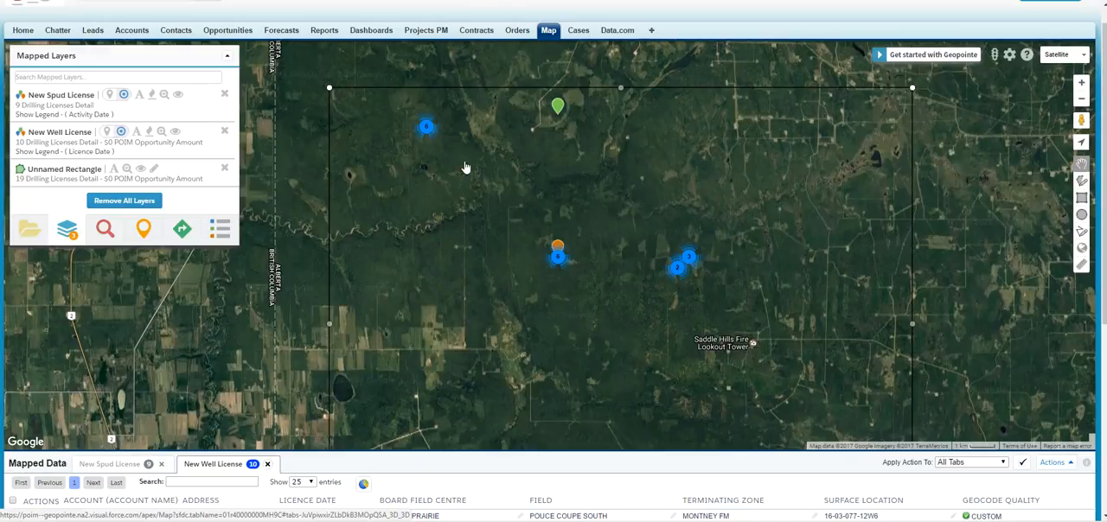
Examine the licence date legend of the northwestern New Well License cluster and close it.
click(428, 128)
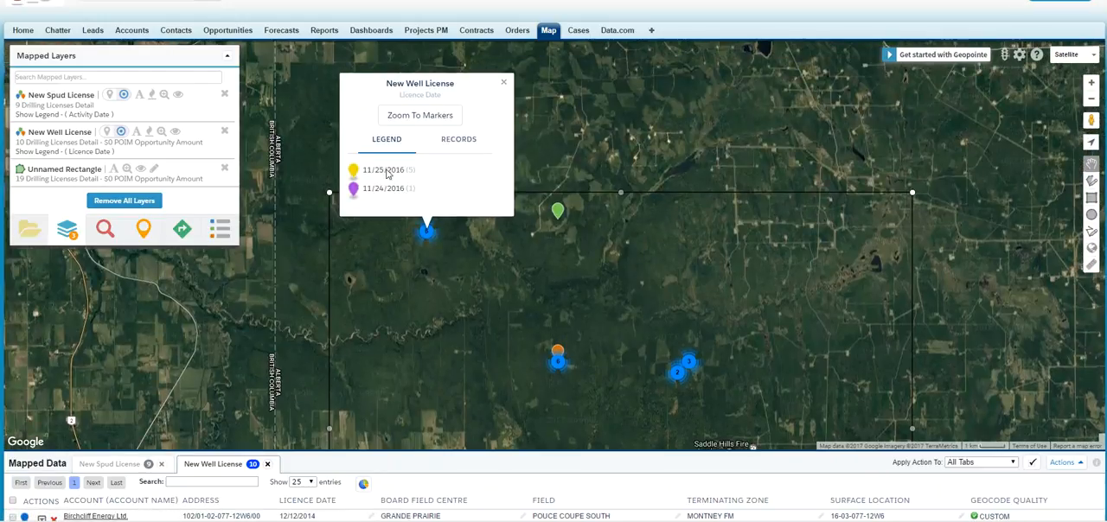
click(504, 82)
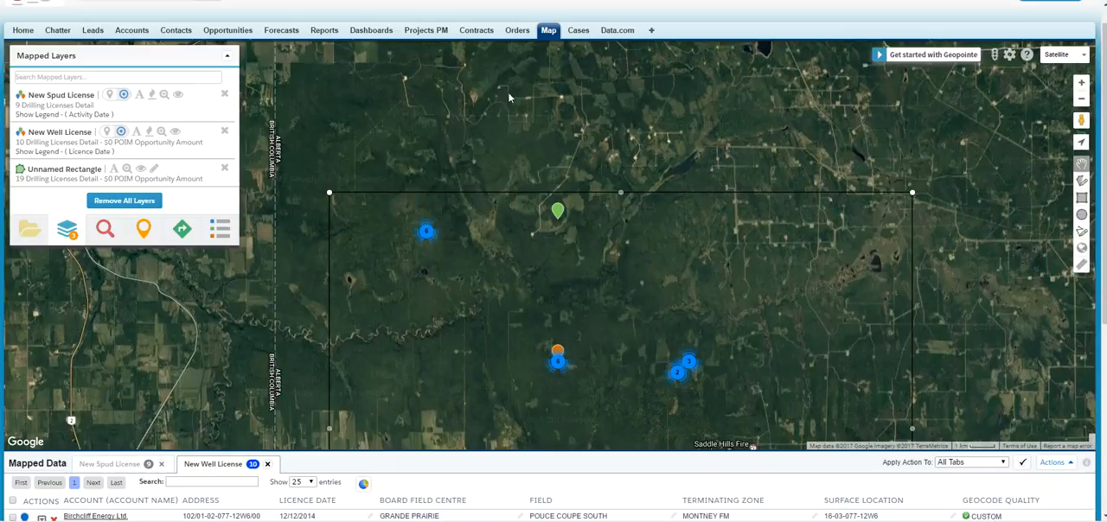
drag(463, 240, 476, 167)
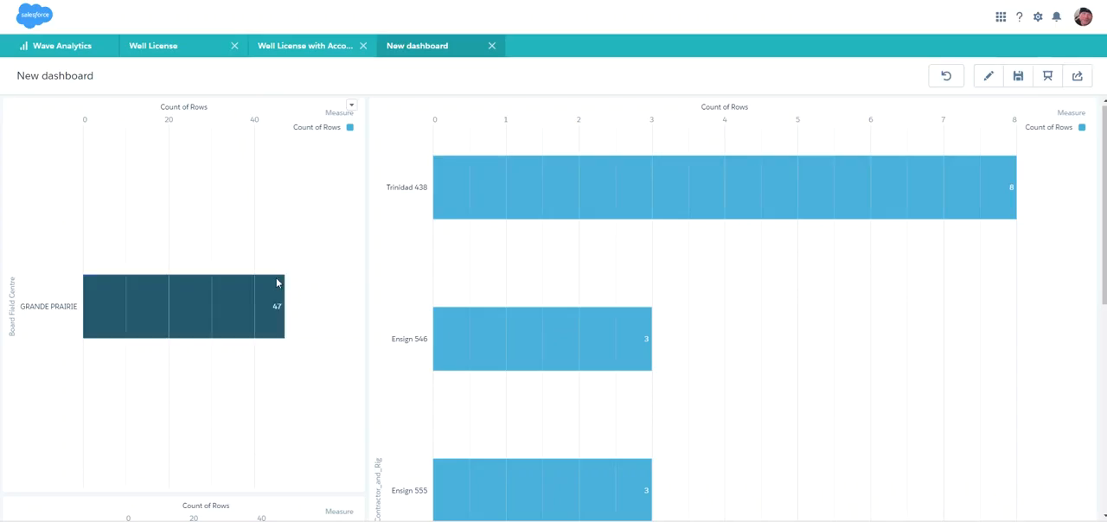
Switch to the Wave Analytics dashboard and review the rigs and accounts for Birchcliff Energy Ltd. in GRANDE PRAIRIE.
scroll(1087, 345, down, 3)
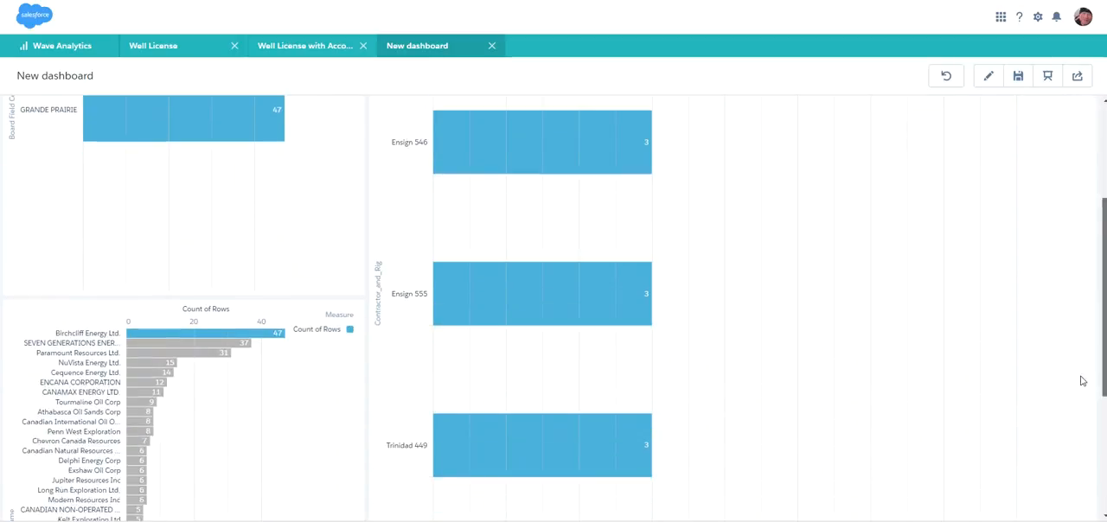
scroll(1080, 385, up, 3)
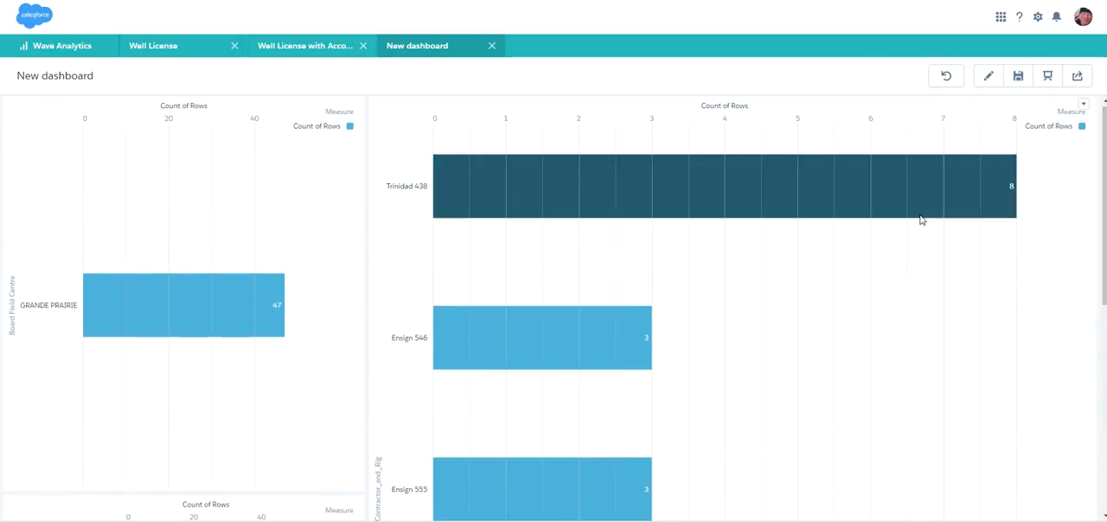
mouse_move(920, 219)
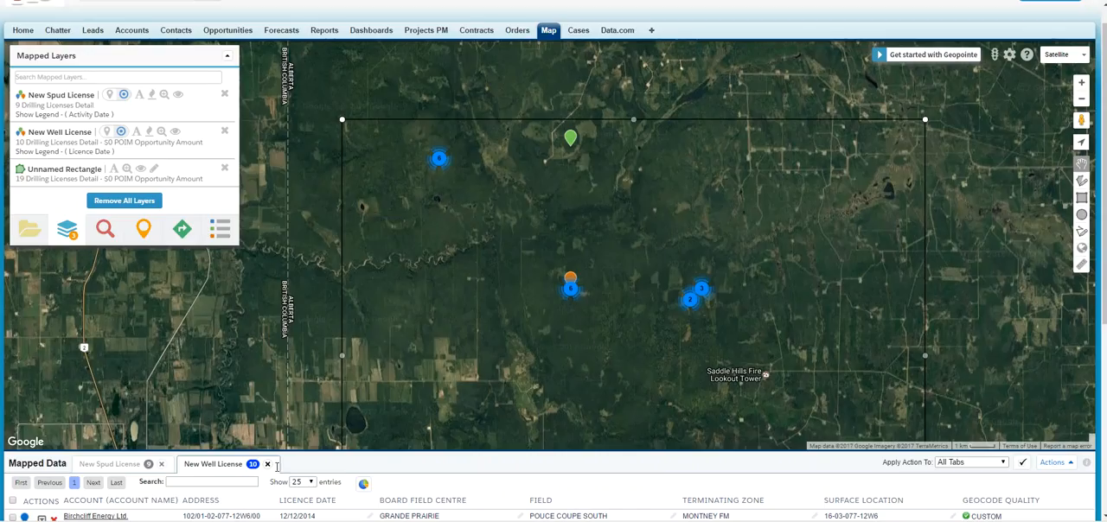
Switch to the Geopointe map, temporarily hide the New Well License data set and show it again.
click(268, 464)
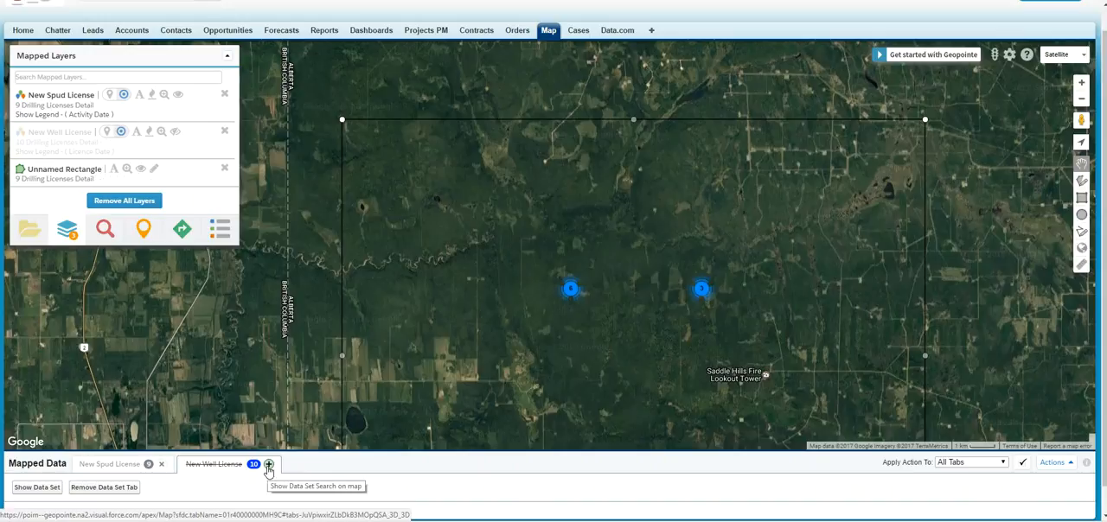
click(268, 466)
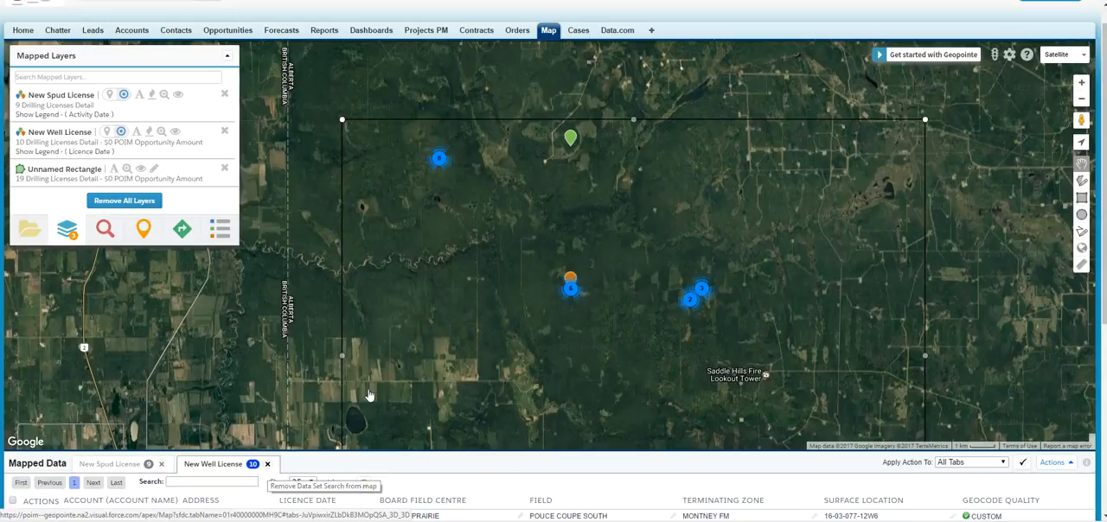